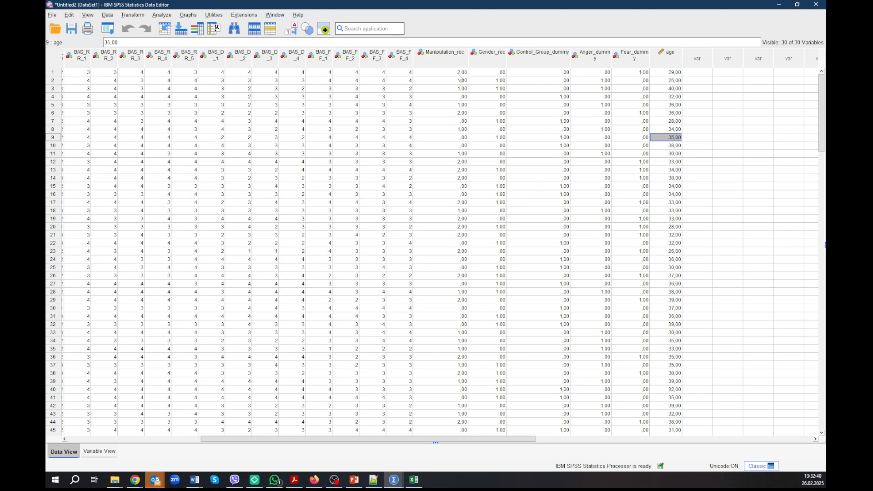
# - Set the measurement level of the BIS_4 and BIS_5 variables to Ordinal in the variable definitions
pyautogui.click(460, 75)
pyautogui.click(460, 84)
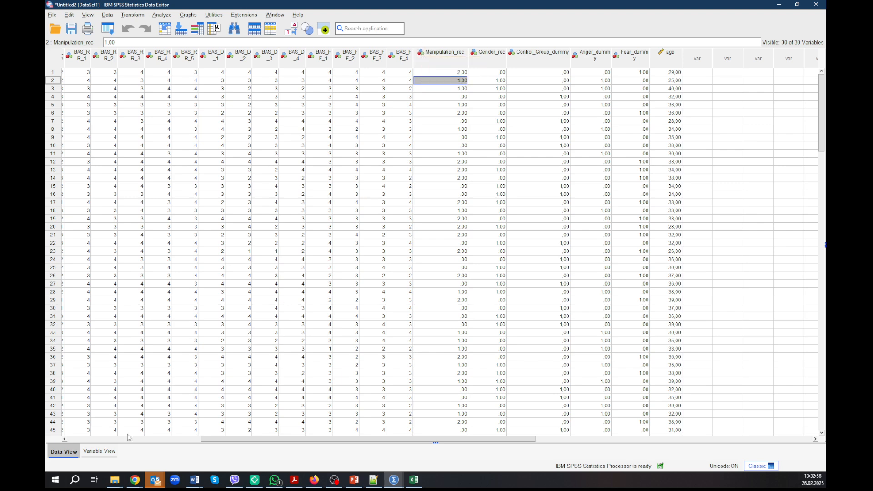
pyautogui.click(98, 452)
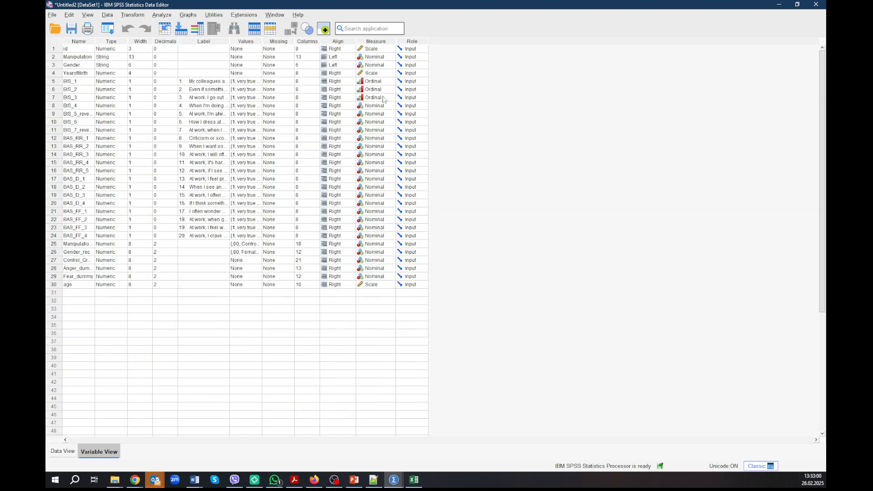
pyautogui.click(372, 106)
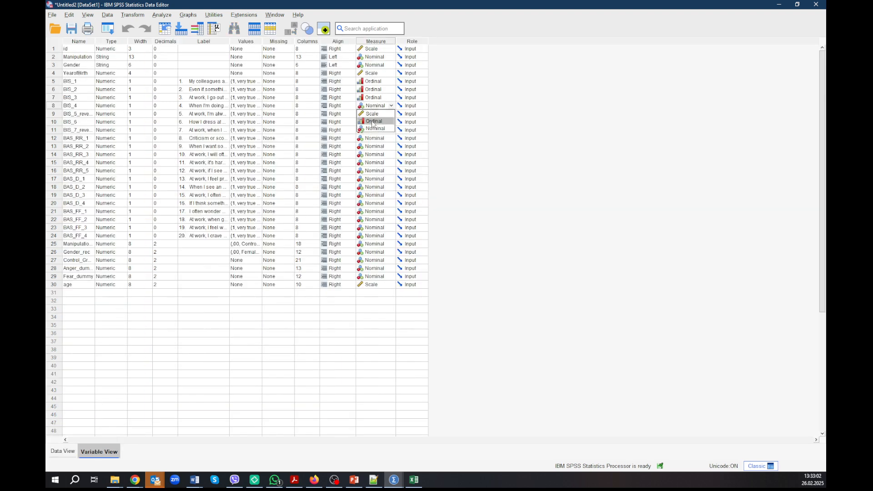
pyautogui.click(373, 121)
pyautogui.click(376, 116)
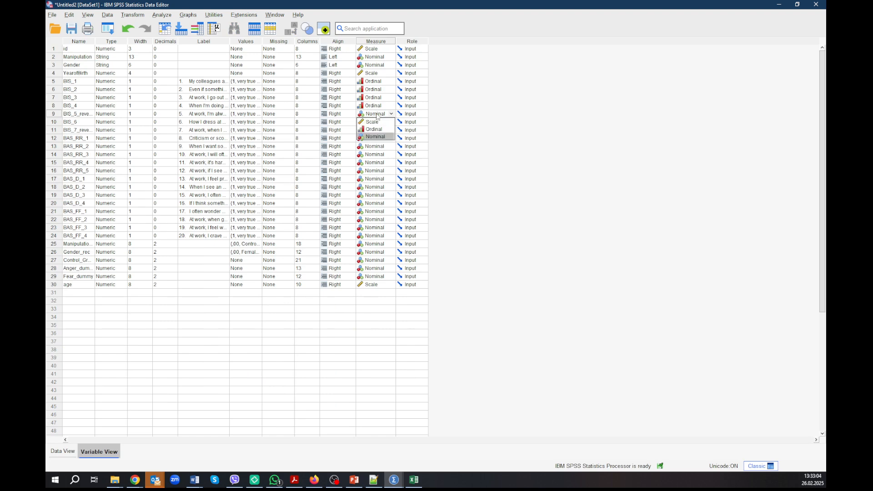
pyautogui.click(374, 130)
# - Set the measurement level of the BIS_6 and BIS_7 variables to Ordinal
pyautogui.click(377, 122)
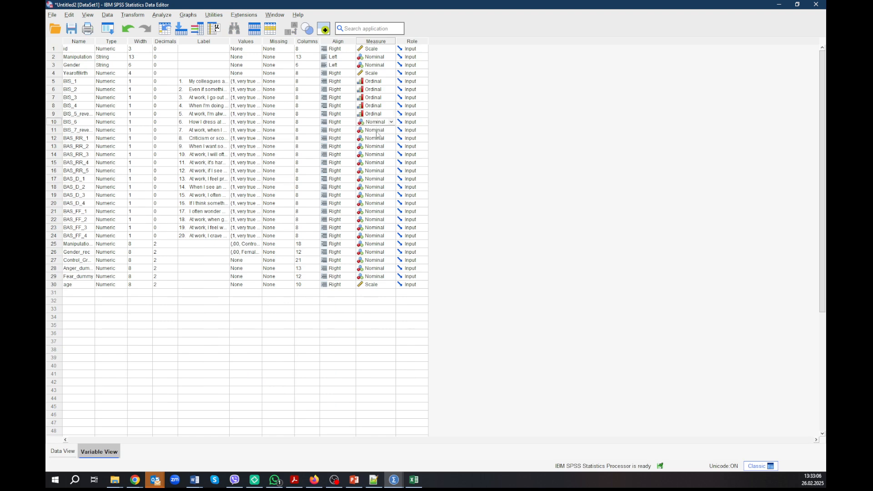
pyautogui.click(377, 122)
pyautogui.click(377, 137)
pyautogui.click(377, 131)
pyautogui.click(376, 130)
pyautogui.click(376, 145)
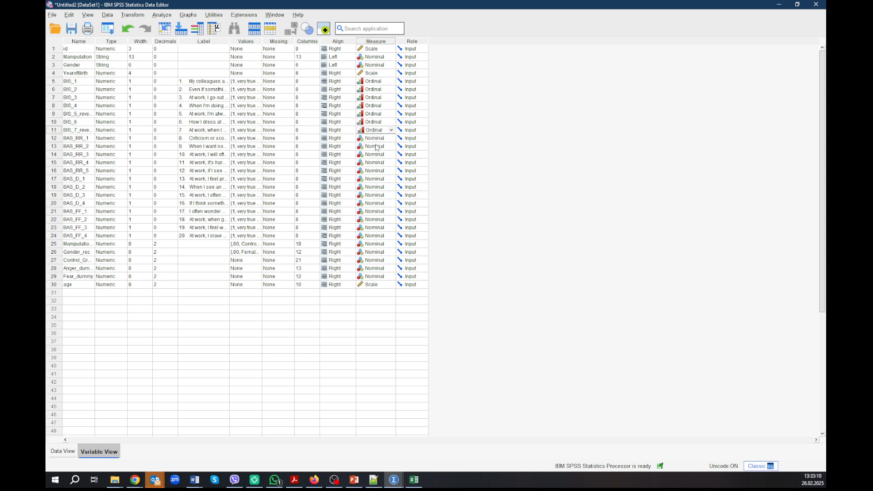
pyautogui.click(373, 246)
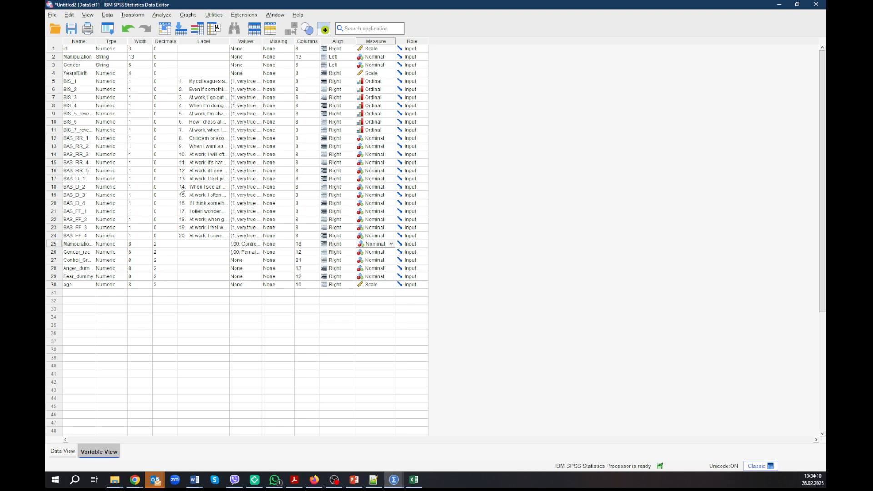
# - Start a Descriptives analysis and add age as the variable to analyze
pyautogui.click(167, 19)
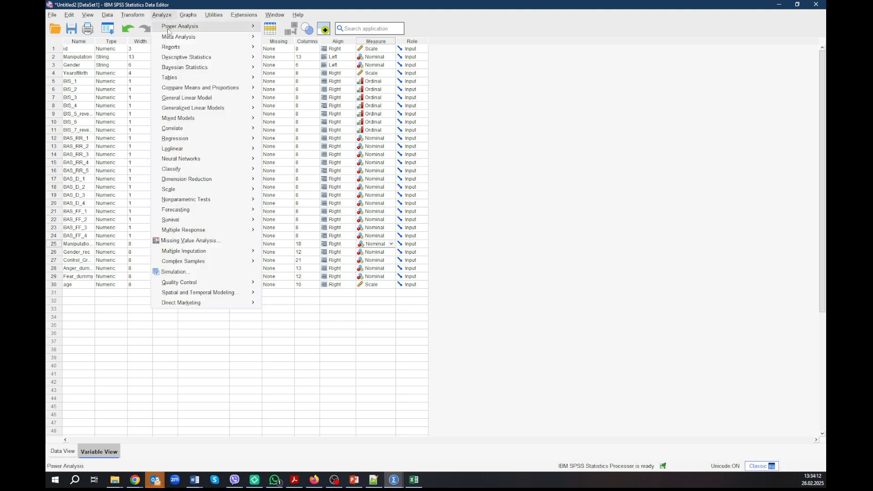
pyautogui.moveTo(201, 58)
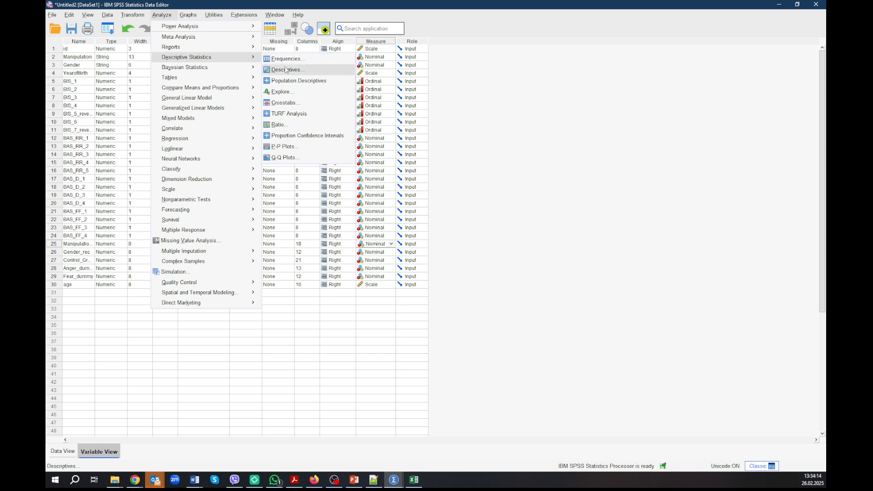
pyautogui.click(286, 70)
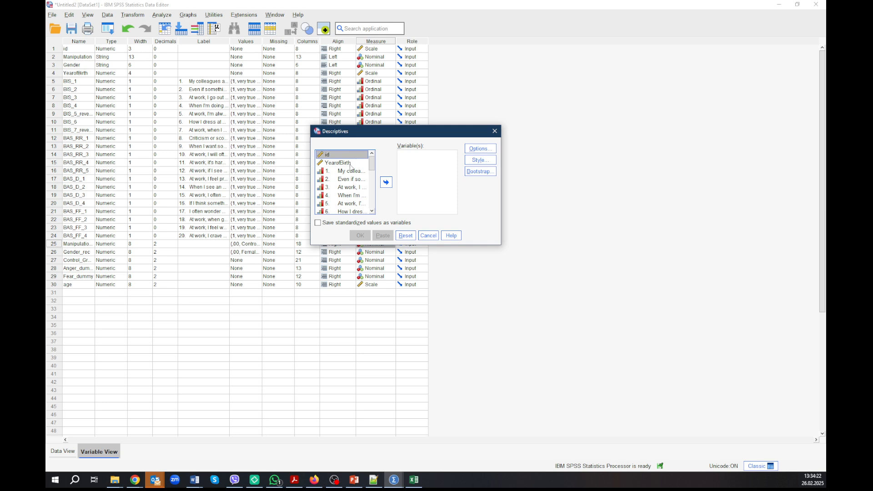
pyautogui.moveTo(374, 167); pyautogui.dragTo(373, 207)
pyautogui.click(345, 210)
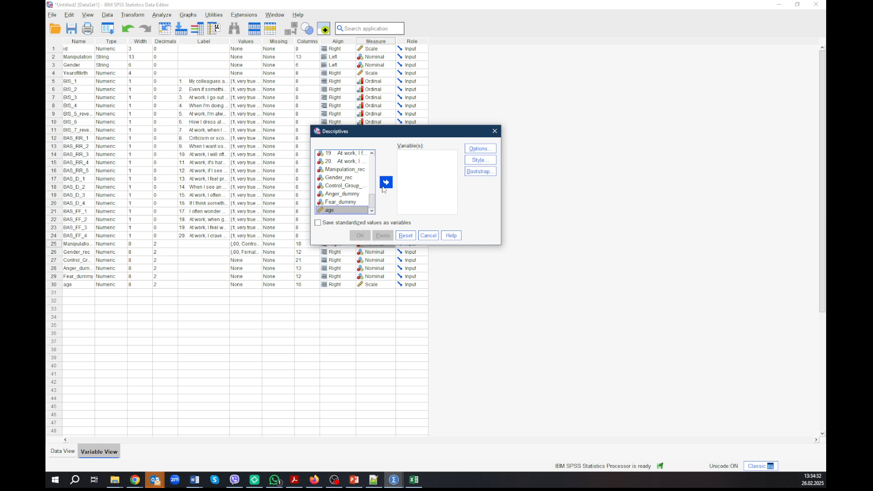
pyautogui.click(386, 182)
# - Include kurtosis and skewness in the statistics of the Descriptives analysis
pyautogui.click(479, 149)
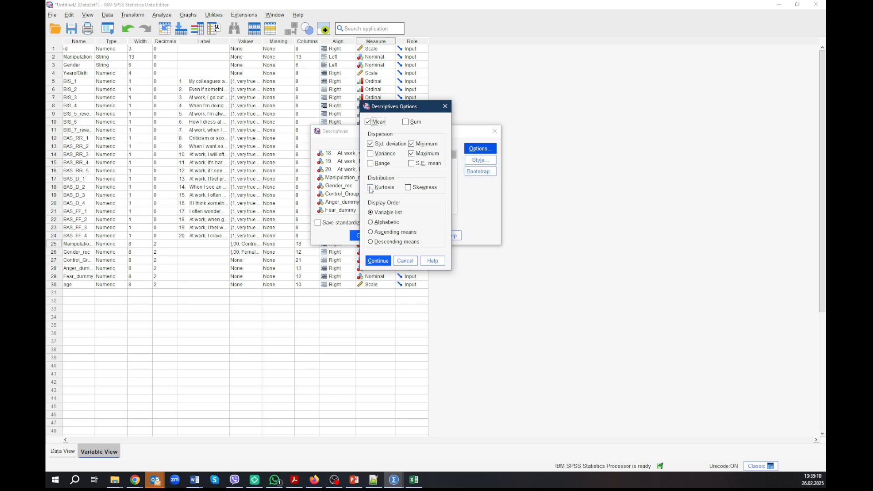
pyautogui.click(371, 188)
pyautogui.click(408, 188)
pyautogui.click(378, 260)
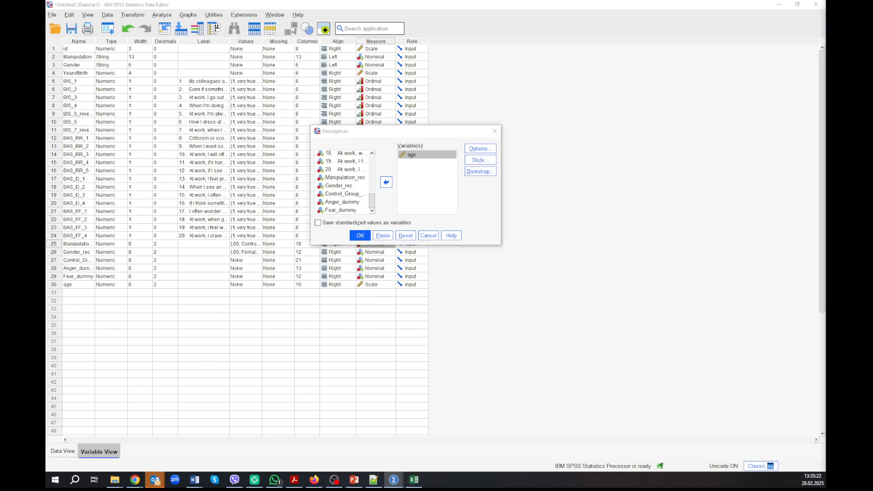
# - Switch to the Output1 document and examine the logged syntax at its end
pyautogui.moveTo(826, 38); pyautogui.dragTo(409, 33)
pyautogui.doubleClick(396, 36)
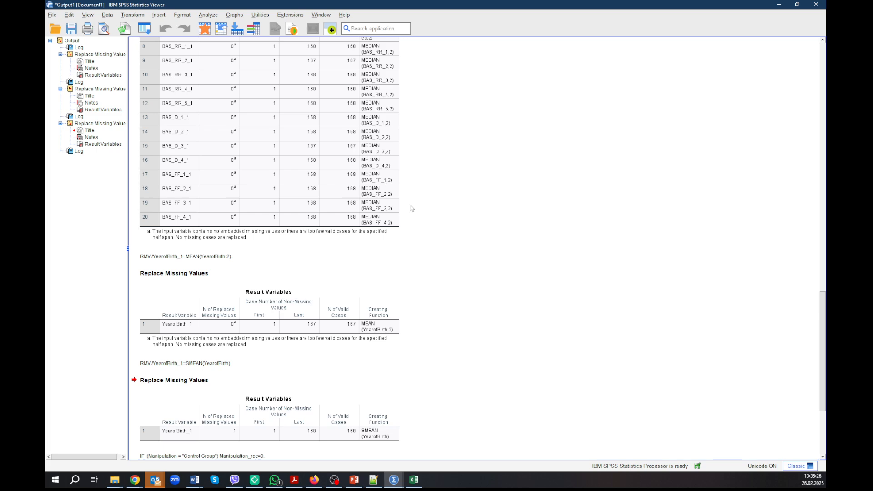
pyautogui.scroll(-2, 293, 199)
pyautogui.scroll(-2, 277, 262)
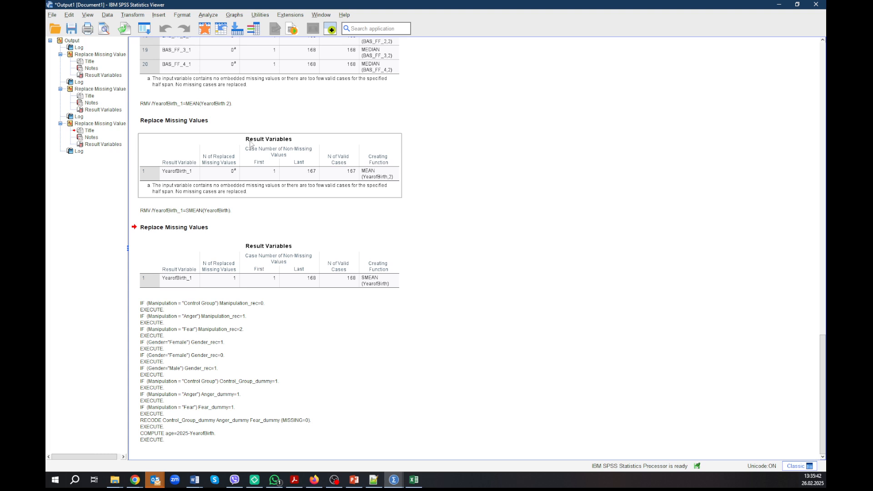
# - Inspect the Viewer setting for displaying commands in the log within the program options, and close the options without saving
pyautogui.click(52, 17)
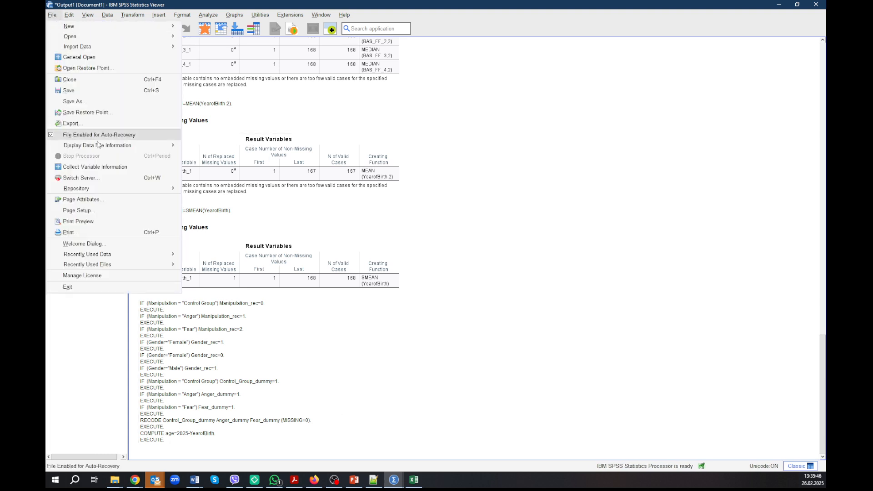
pyautogui.moveTo(72, 30)
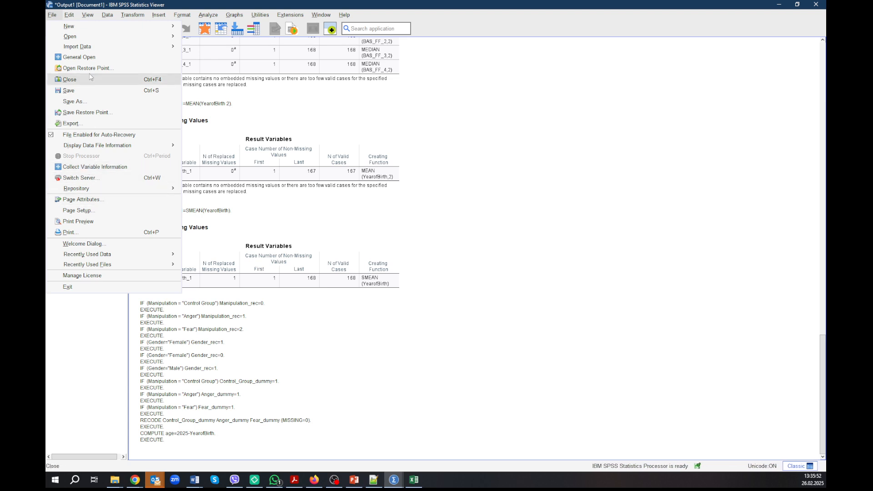
pyautogui.moveTo(69, 15)
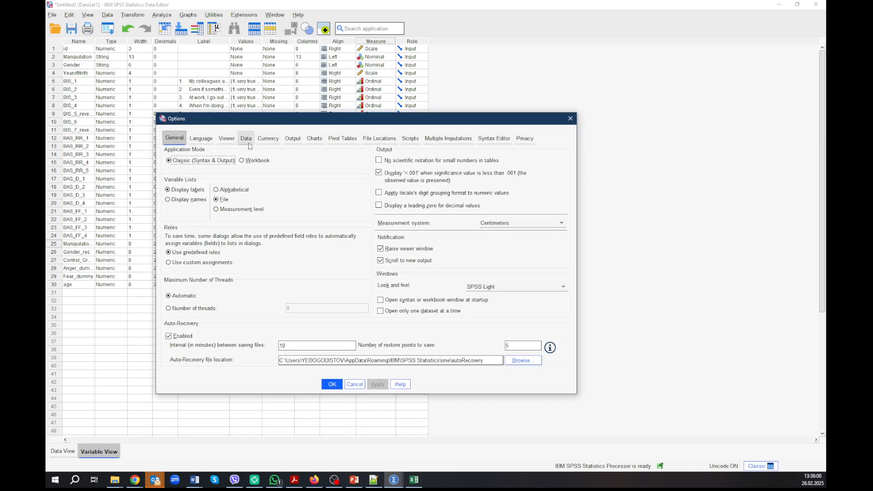
pyautogui.click(293, 139)
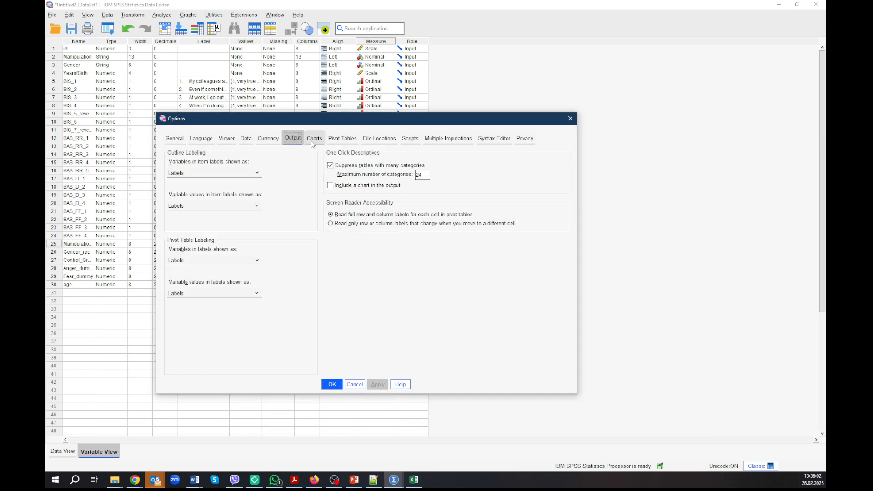
pyautogui.click(226, 139)
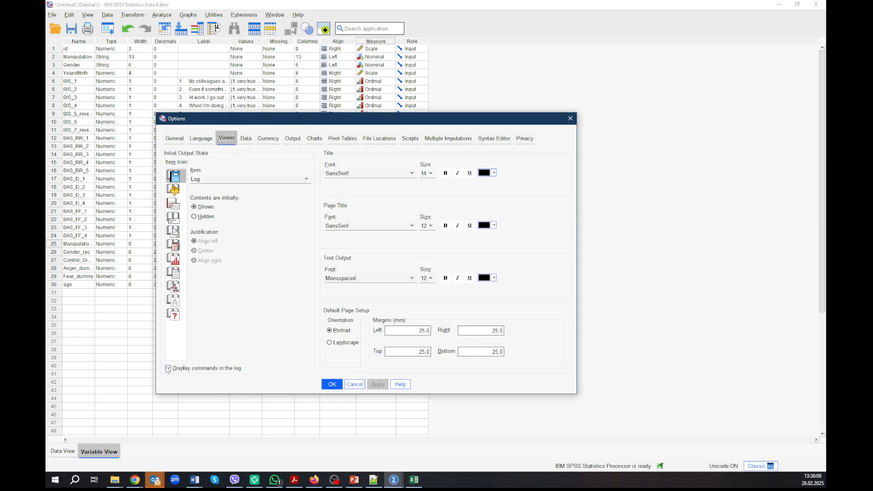
pyautogui.click(167, 368)
pyautogui.click(355, 385)
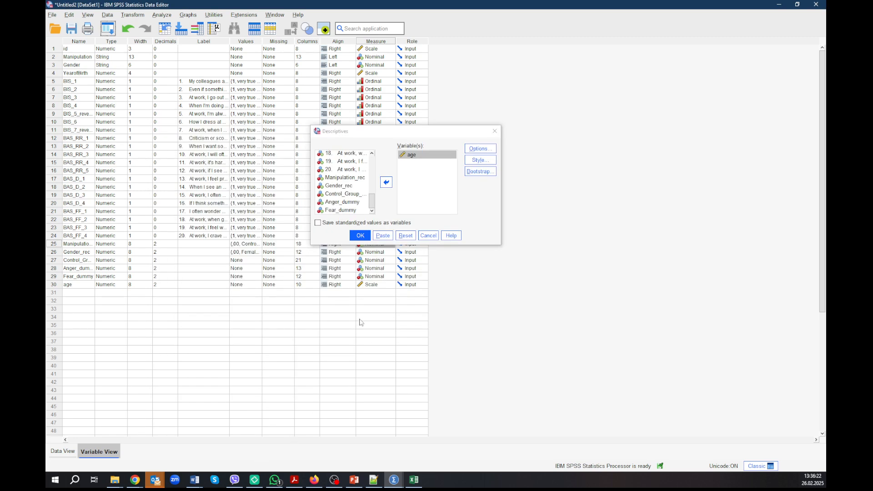
# - Review the logged recoding and age commands in the Output1 document and return to the dataset with the Descriptives dialog
pyautogui.click(135, 480)
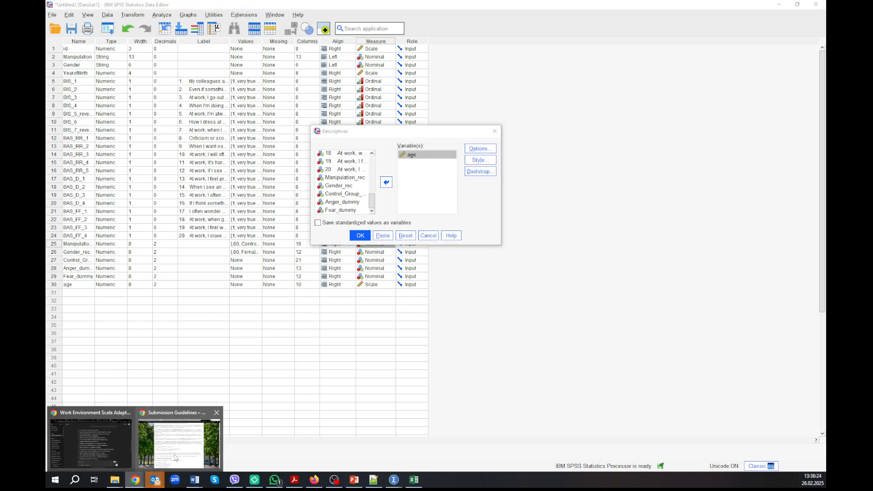
pyautogui.moveTo(394, 479)
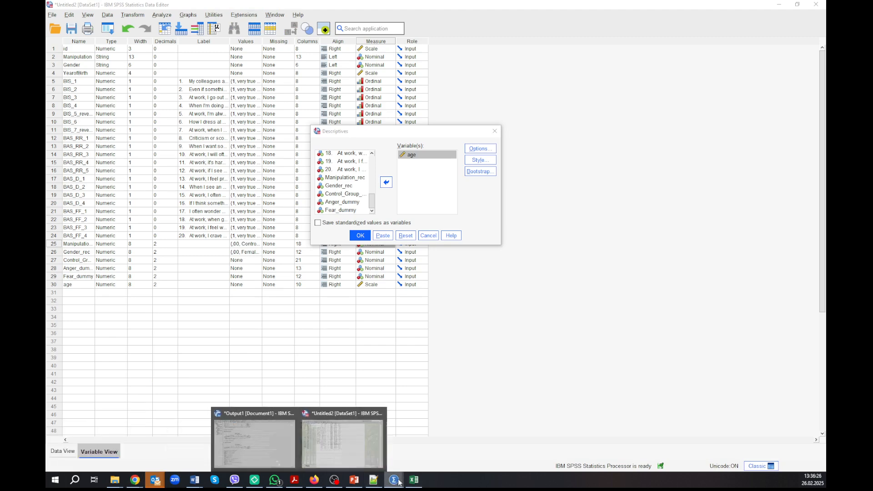
pyautogui.click(350, 444)
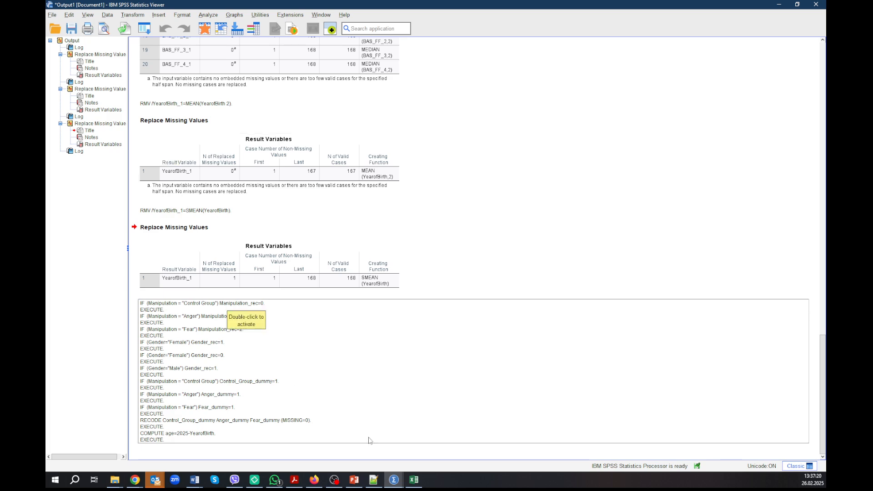
pyautogui.click(393, 479)
pyautogui.moveTo(443, 444)
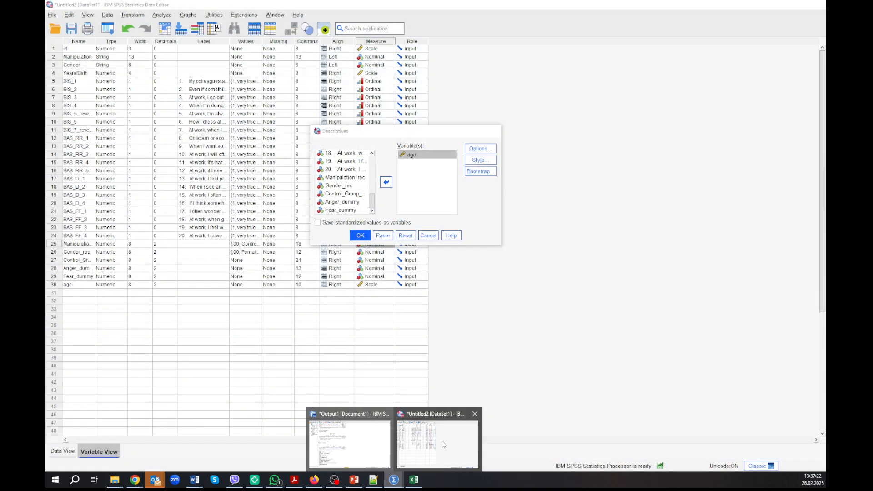
# - Check the selected statistics options and run the Descriptives analysis for age
pyautogui.click(480, 148)
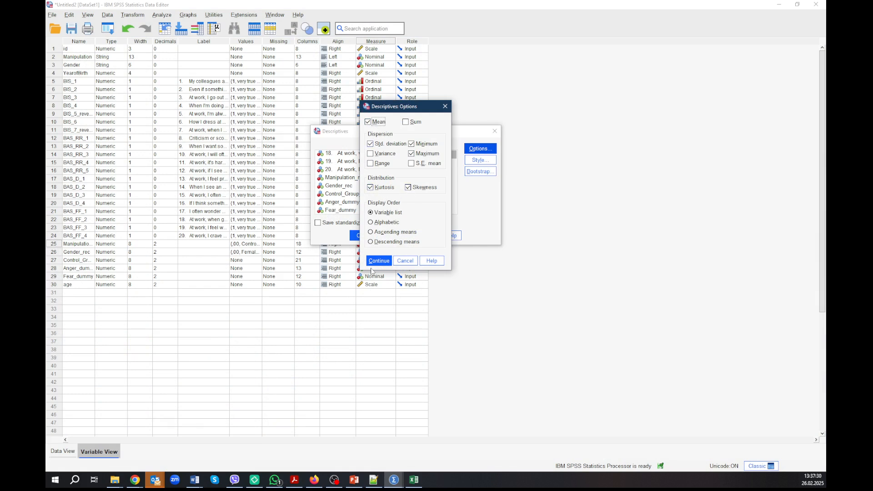
pyautogui.click(379, 261)
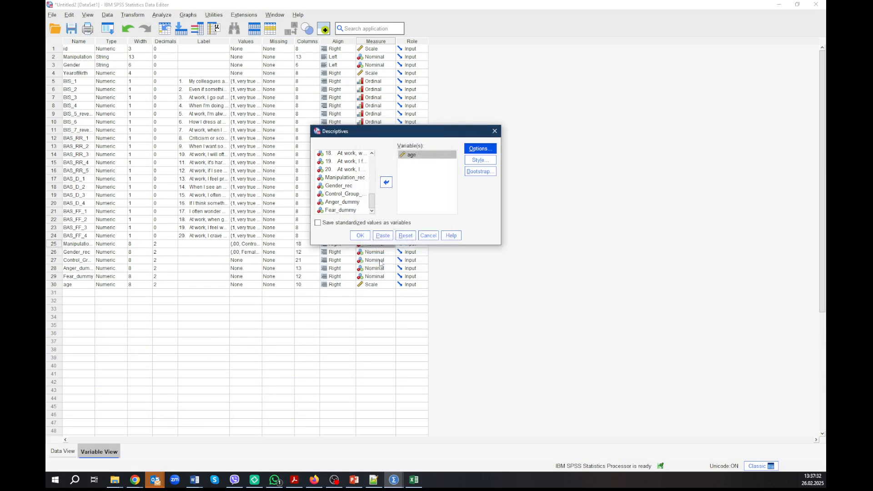
pyautogui.click(363, 237)
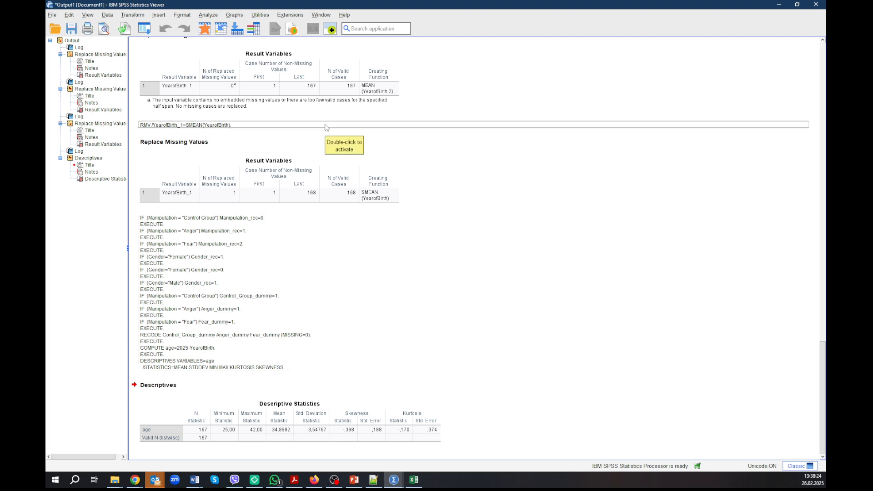
# - Create a simple bar chart in Chart Builder with age on the x-axis and output it
pyautogui.click(240, 18)
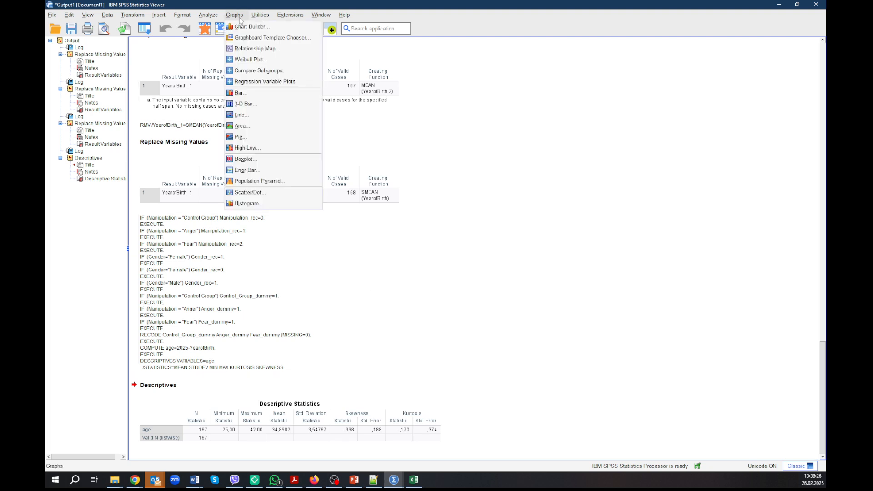
pyautogui.click(242, 30)
pyautogui.click(425, 280)
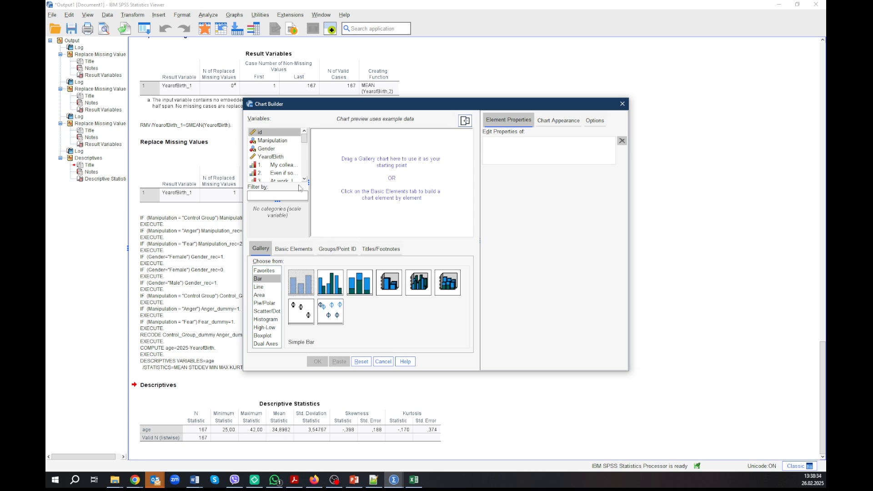
pyautogui.scroll(-7, 277, 159)
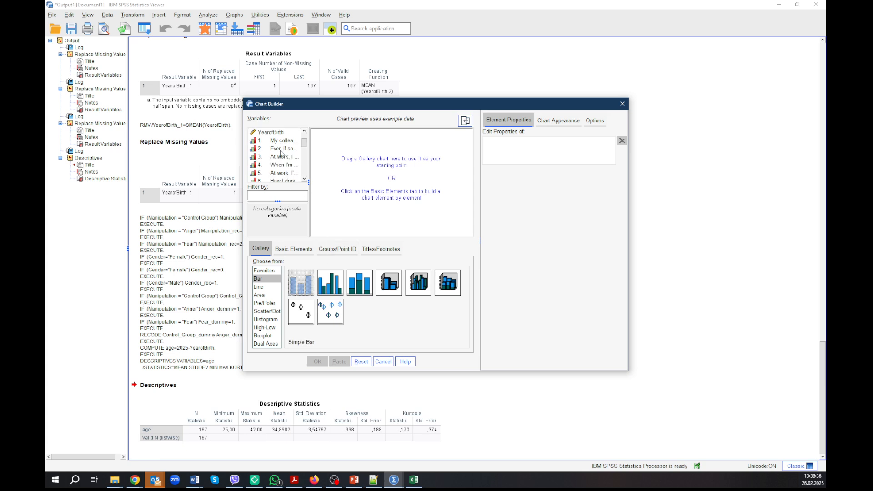
pyautogui.moveTo(261, 177); pyautogui.dragTo(335, 193)
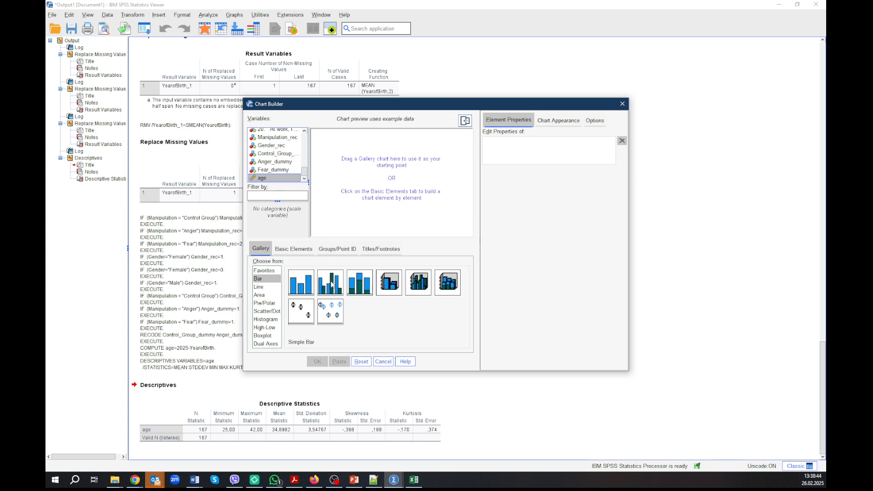
pyautogui.moveTo(309, 287); pyautogui.dragTo(380, 183)
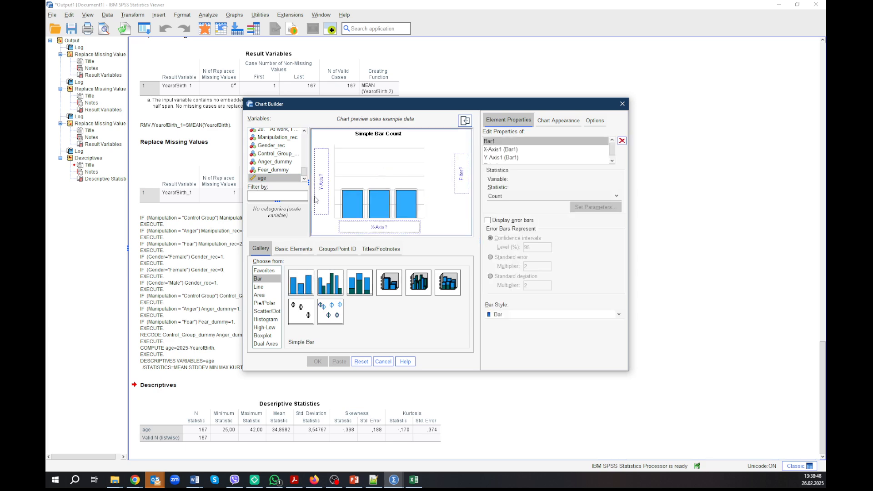
pyautogui.moveTo(262, 181); pyautogui.dragTo(365, 230)
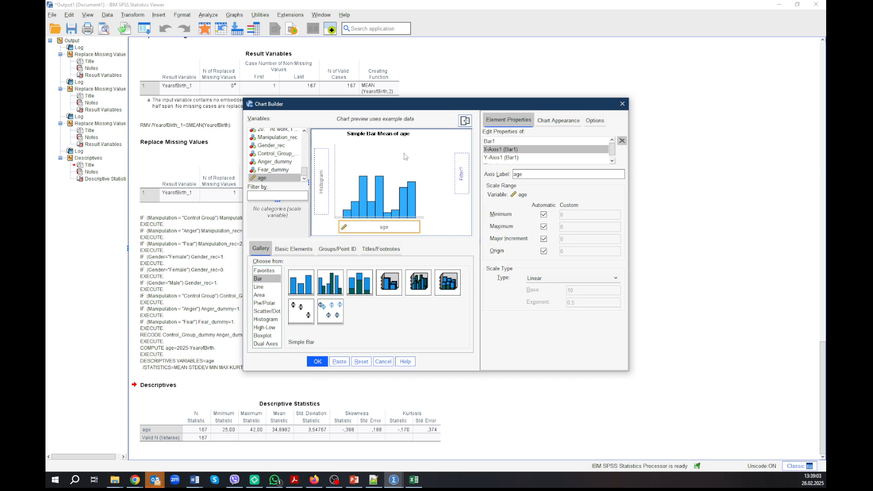
pyautogui.click(325, 362)
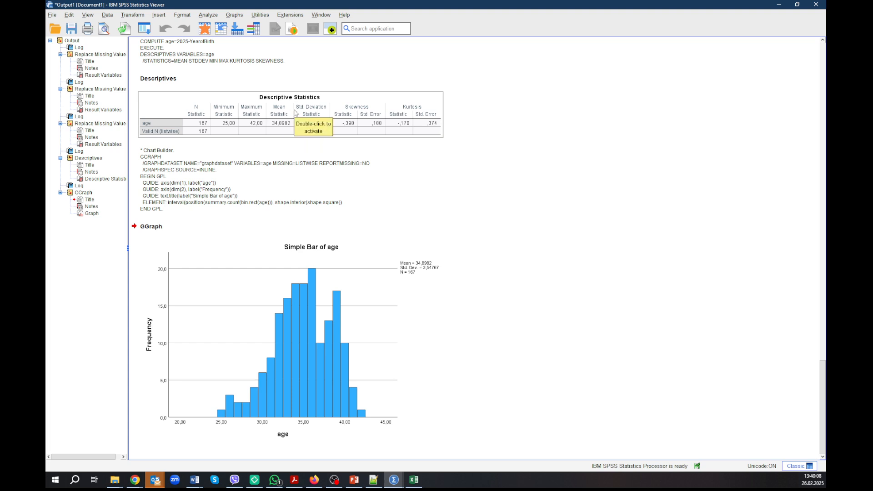
# - Start a Frequencies analysis and add Manipulation_rec and Gender_rec as its variables
pyautogui.click(210, 15)
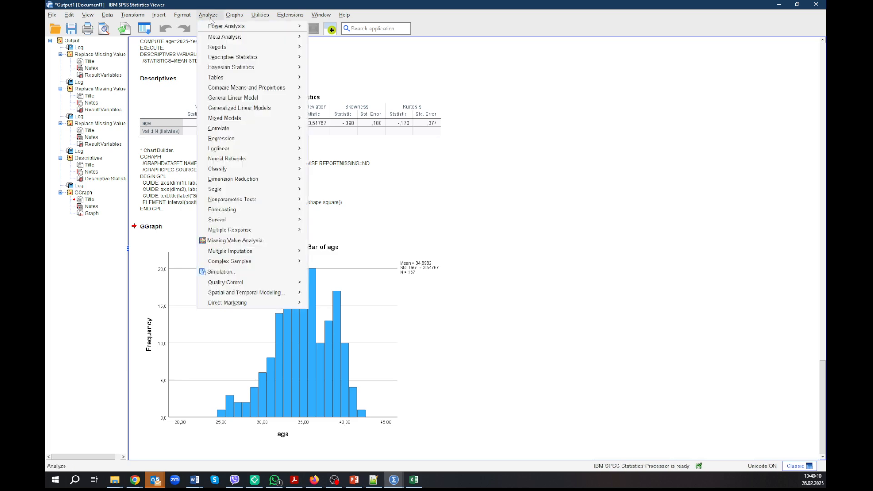
pyautogui.moveTo(225, 61)
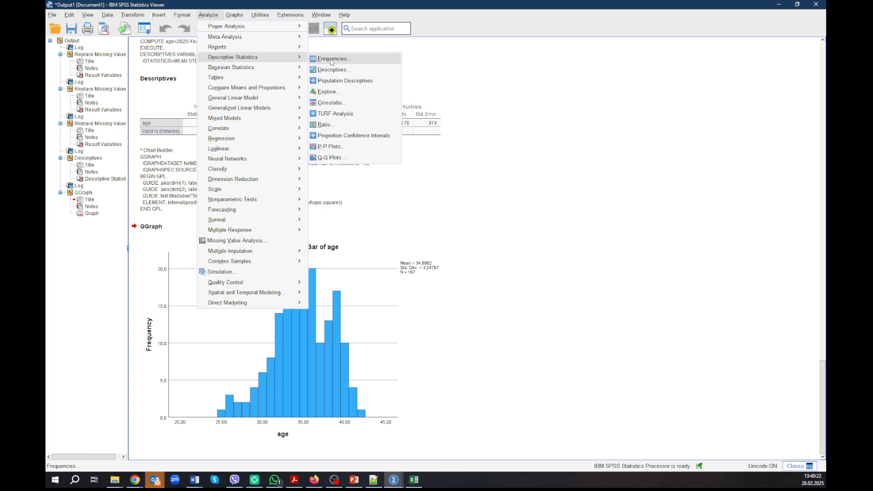
pyautogui.click(331, 61)
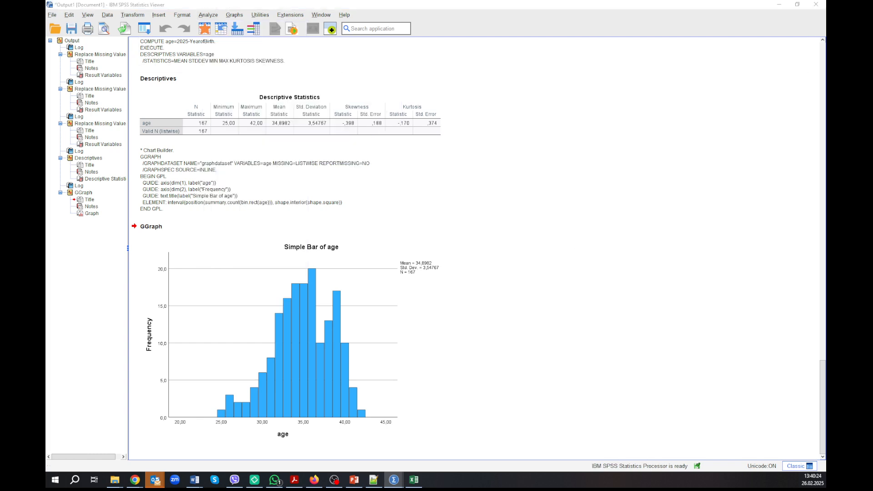
pyautogui.scroll(-10, 445, 257)
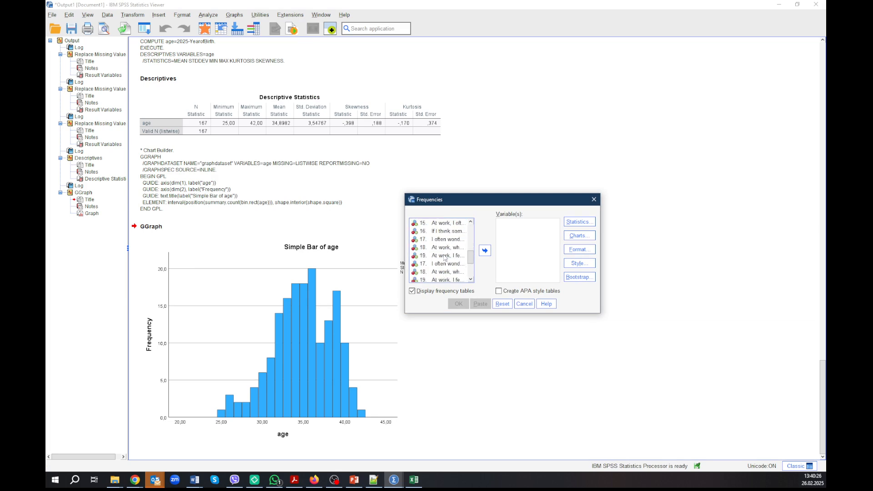
pyautogui.click(436, 240)
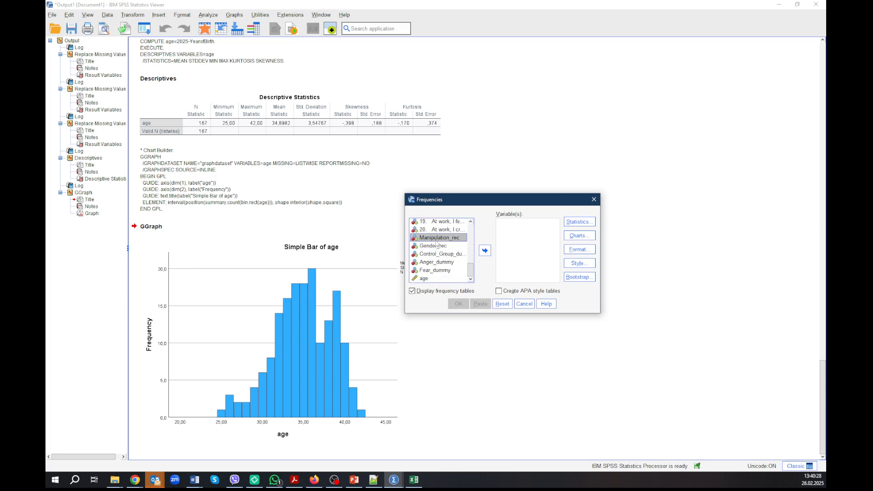
pyautogui.keyDown('ctrl'); pyautogui.click(435, 246); pyautogui.keyUp('ctrl')
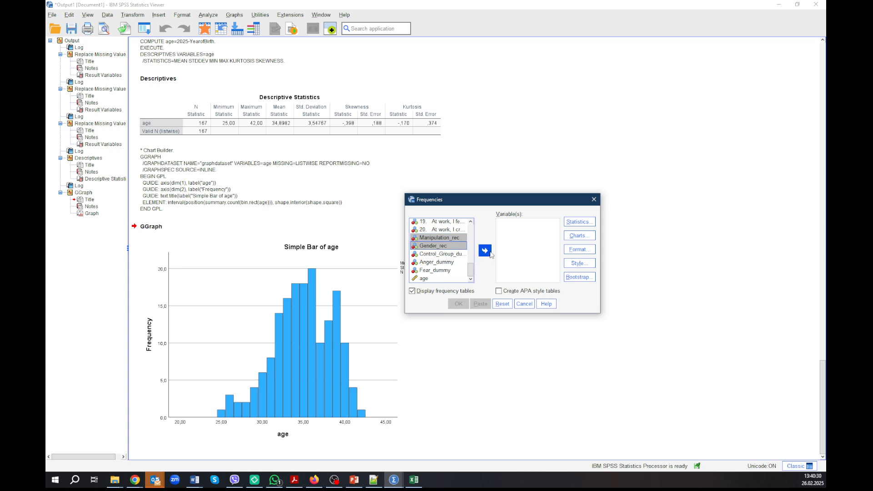
pyautogui.click(485, 251)
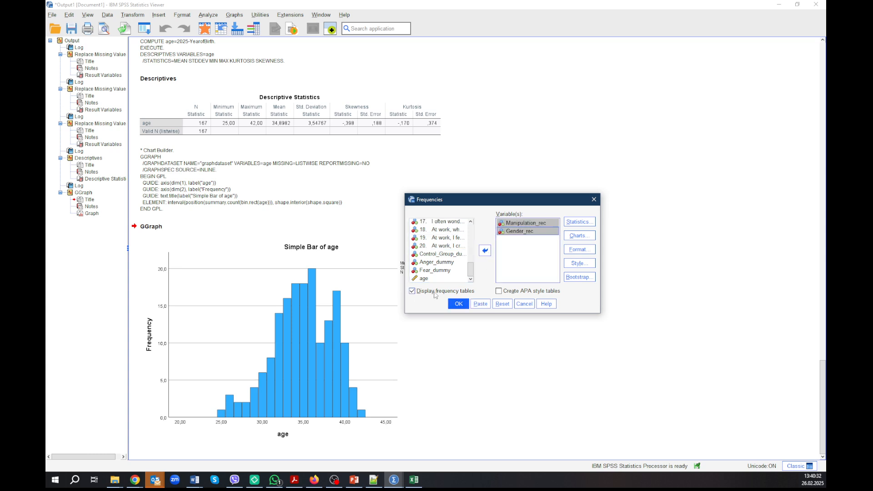
# - Check the available Frequencies statistics without selecting any, and run the analysis with frequency tables for Manipulation_rec and Gender_rec
pyautogui.click(594, 222)
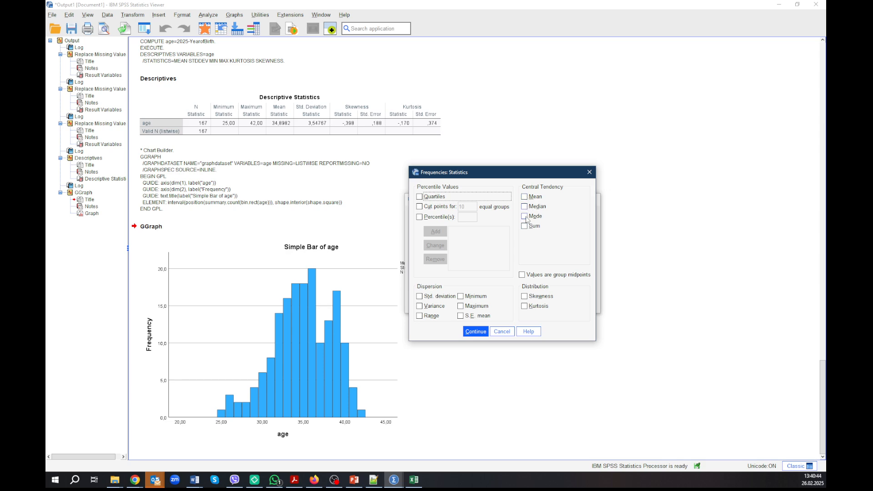
pyautogui.click(478, 333)
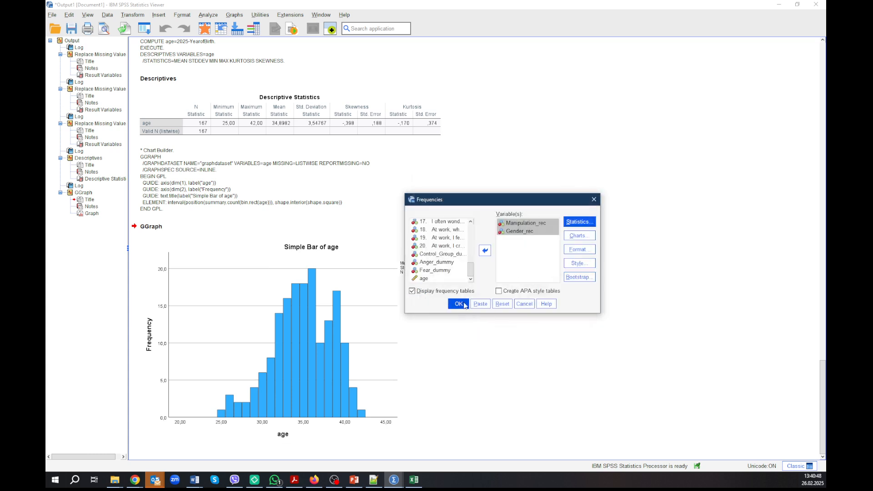
pyautogui.click(458, 304)
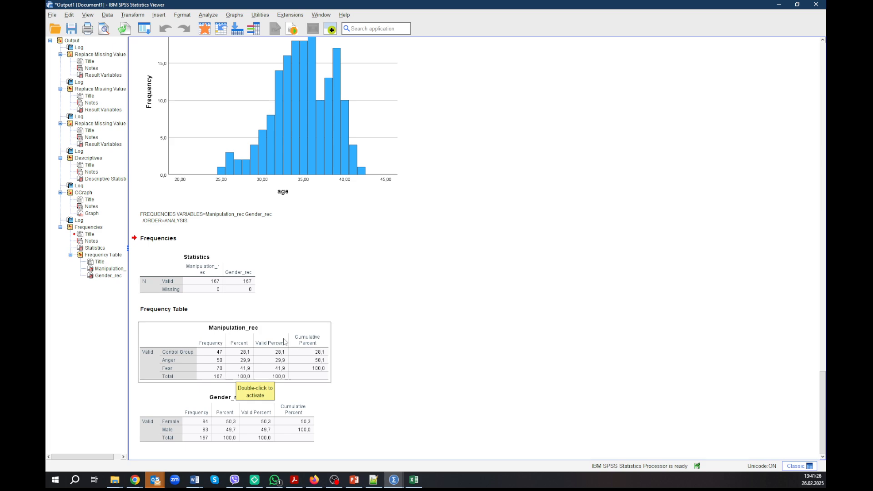
# - Recall the Frequencies dialog and replace Manipulation_rec and Gender_rec with age as the only analysed variable
pyautogui.scroll(8, 284, 340)
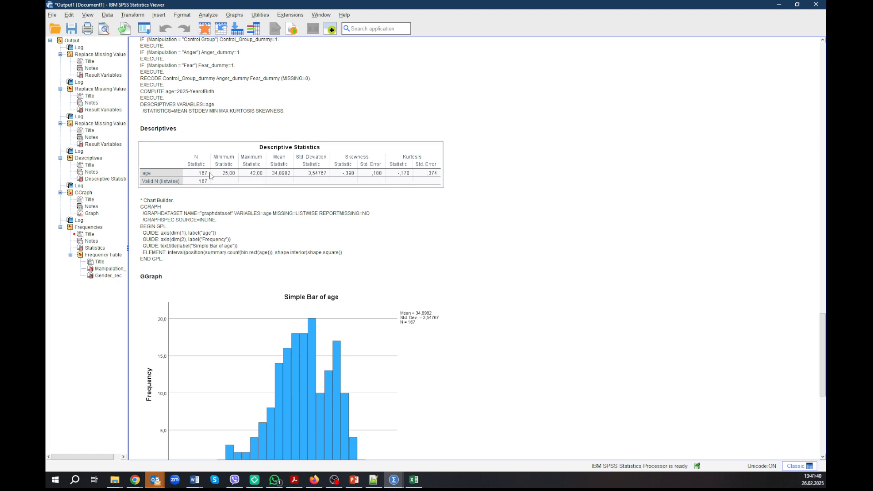
pyautogui.scroll(-10, 231, 191)
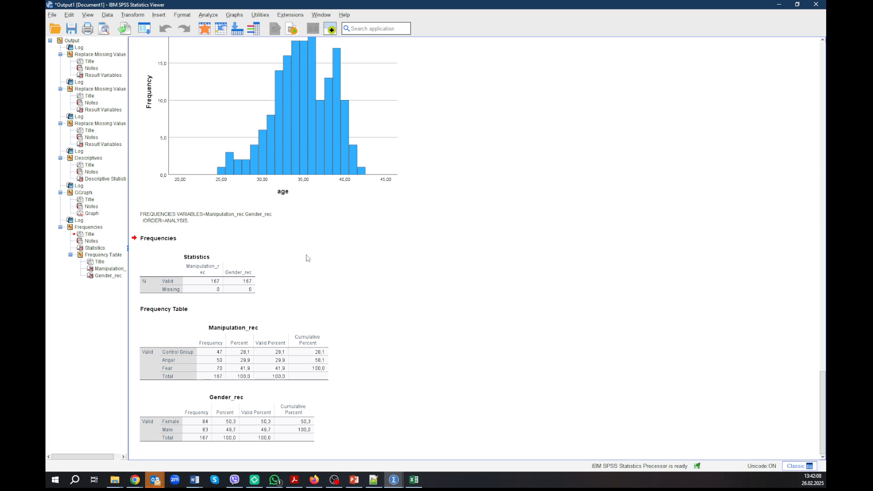
pyautogui.click(147, 32)
pyautogui.click(157, 42)
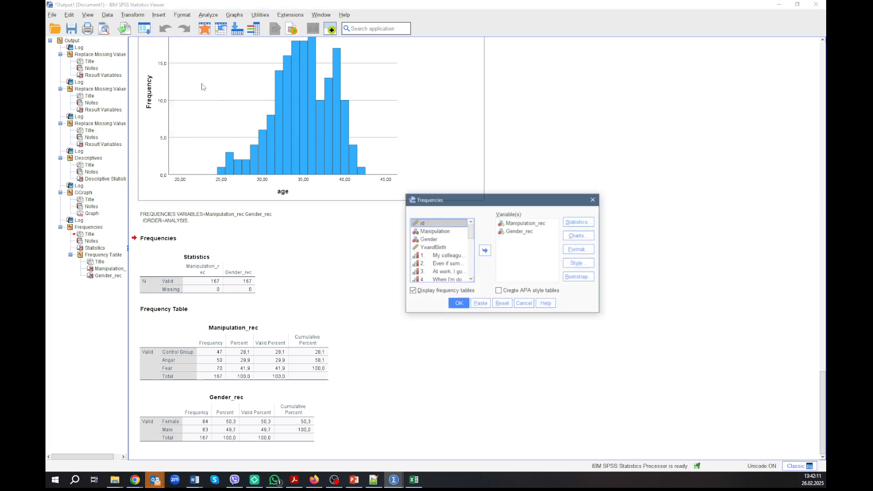
pyautogui.click(531, 229)
pyautogui.click(524, 225)
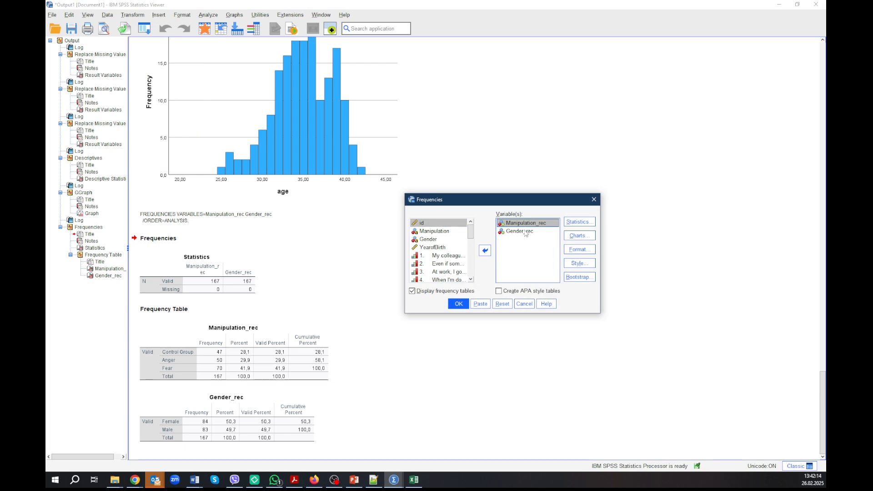
pyautogui.keyDown('shift'); pyautogui.click(526, 234); pyautogui.keyUp('shift')
pyautogui.click(484, 250)
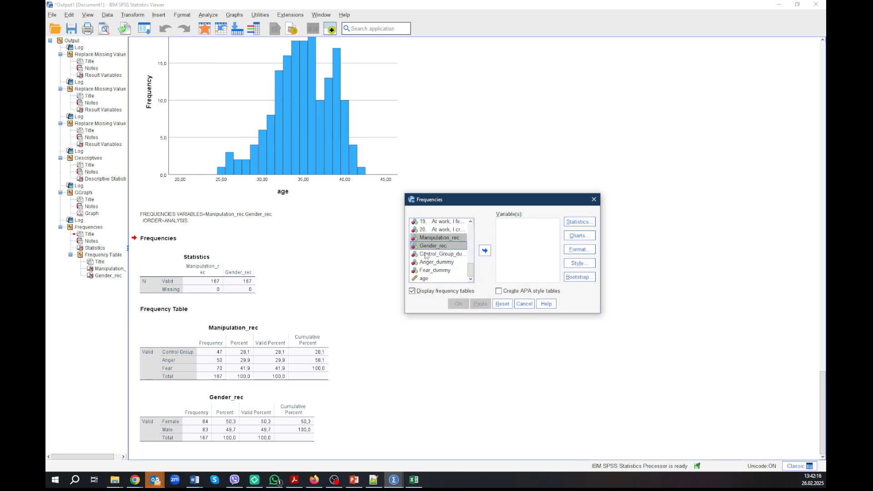
pyautogui.click(429, 279)
pyautogui.click(483, 254)
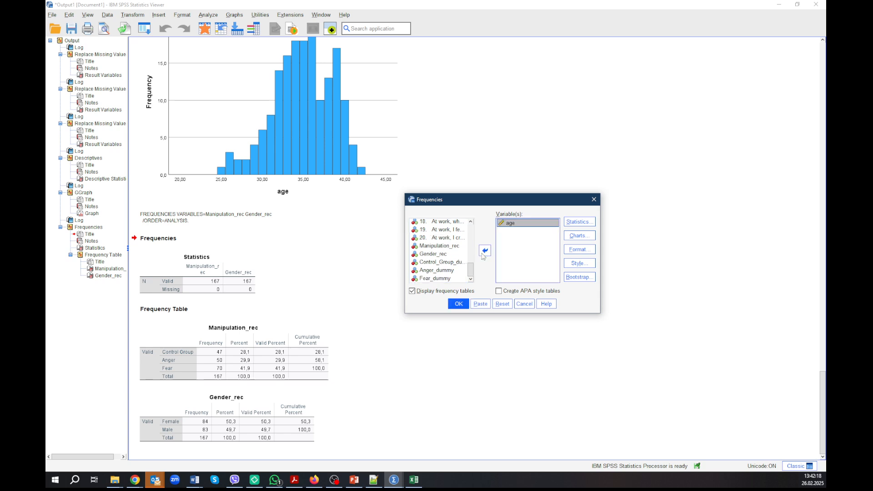
# - Select the median as the only statistic for age and run the Frequencies analysis
pyautogui.click(576, 224)
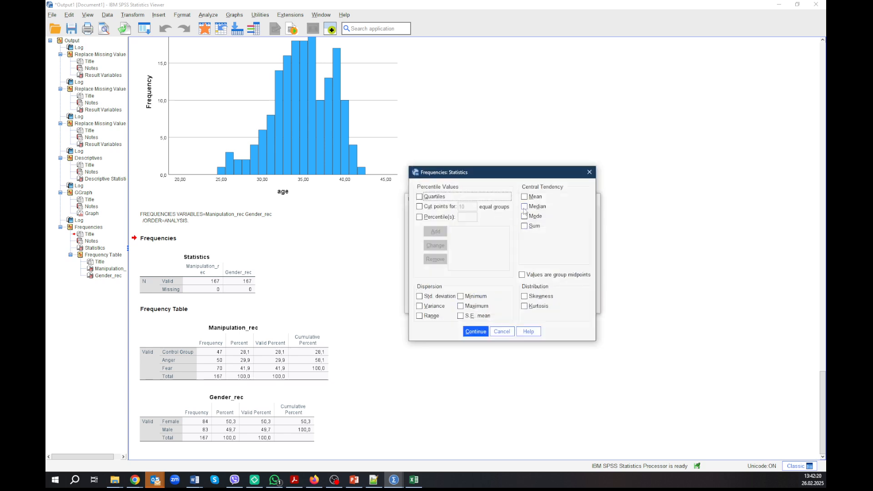
pyautogui.click(525, 206)
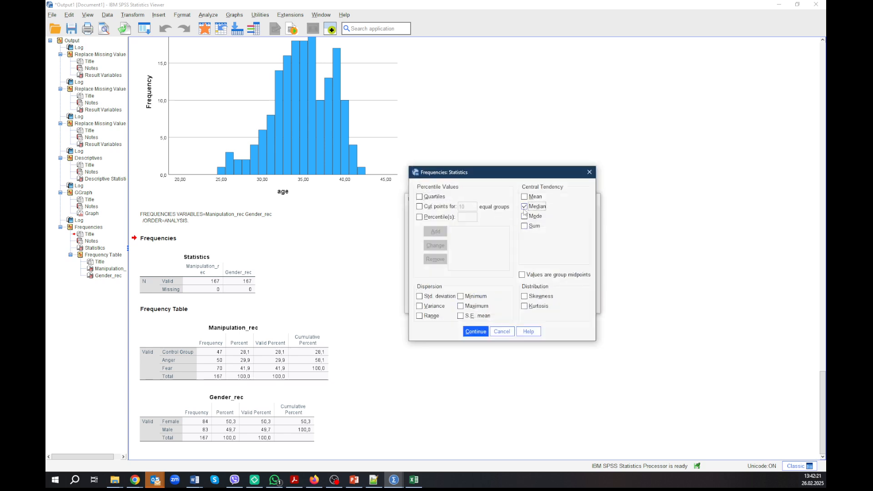
pyautogui.click(479, 335)
pyautogui.click(458, 302)
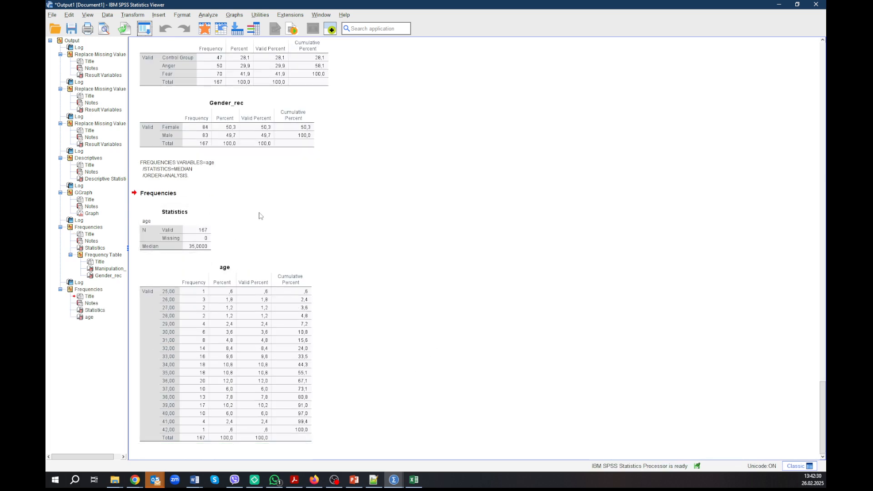
# - Compare the median and frequency table for age with the mean in the earlier Descriptive Statistics table
pyautogui.scroll(5, 265, 215)
pyautogui.scroll(14, 266, 215)
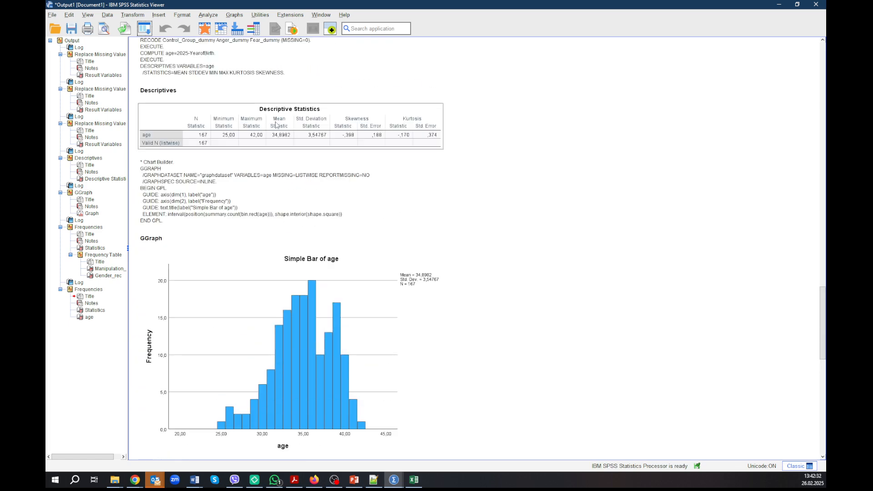
pyautogui.scroll(-15, 238, 297)
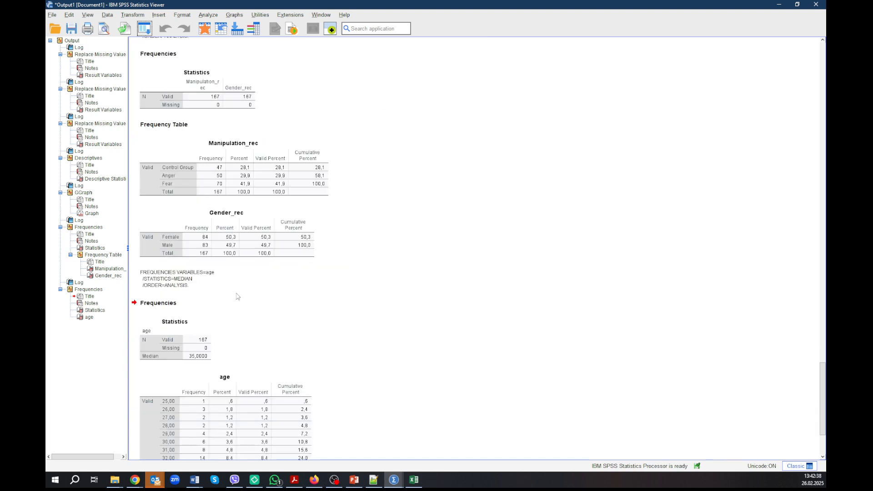
pyautogui.scroll(-3, 237, 296)
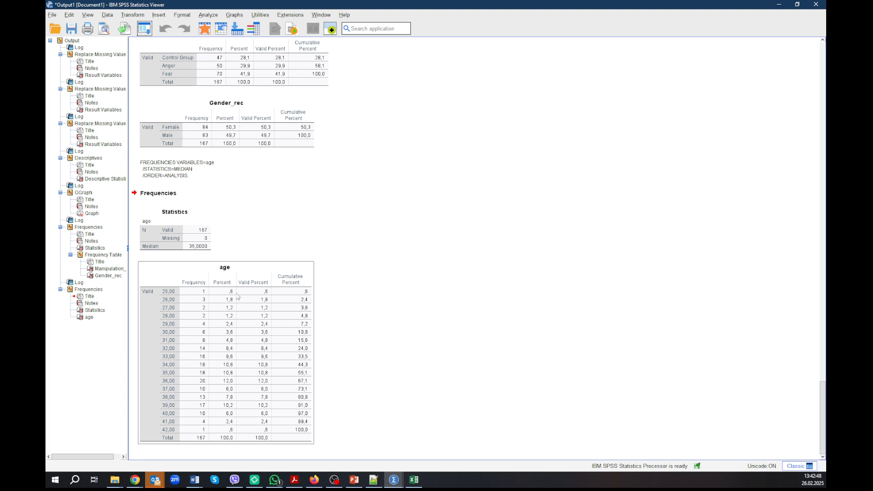
pyautogui.click(359, 288)
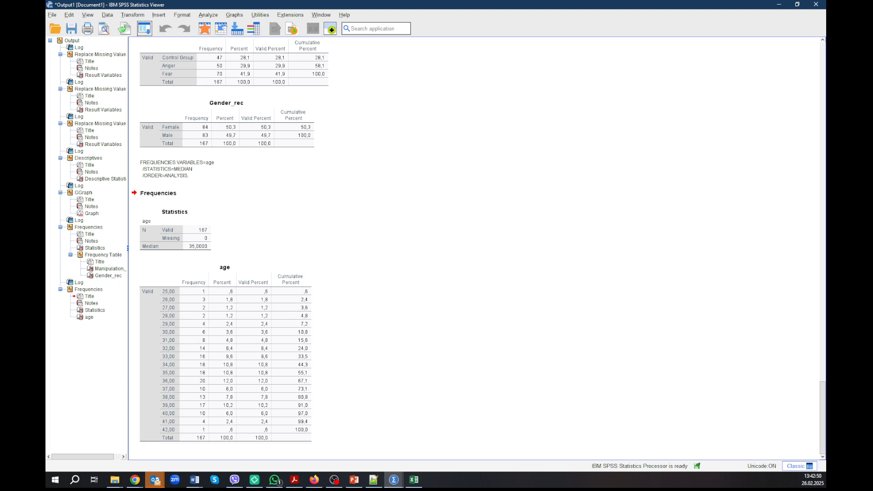